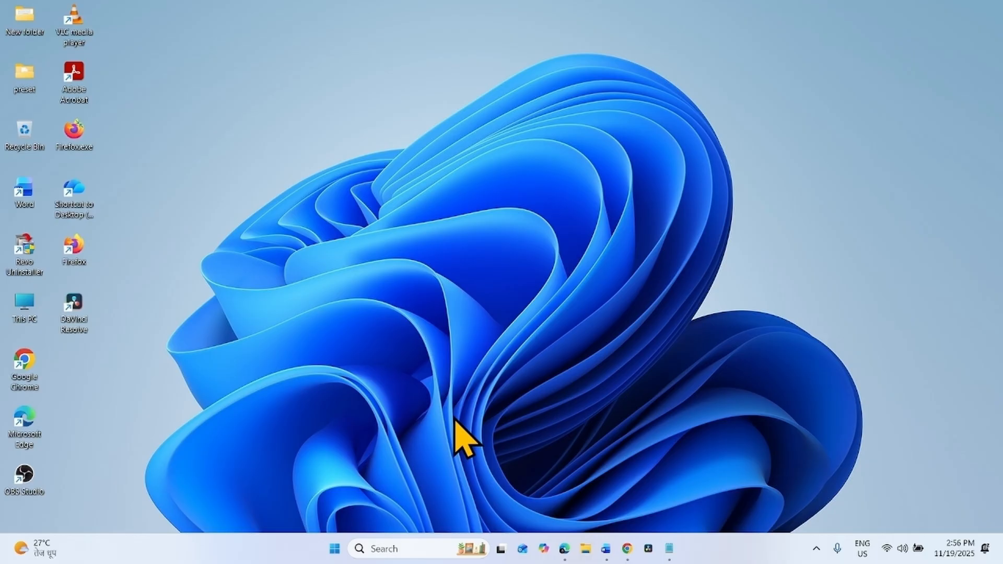
- Search for powershell and bring up Run as administrator for Windows PowerShell
left_click(397, 544)
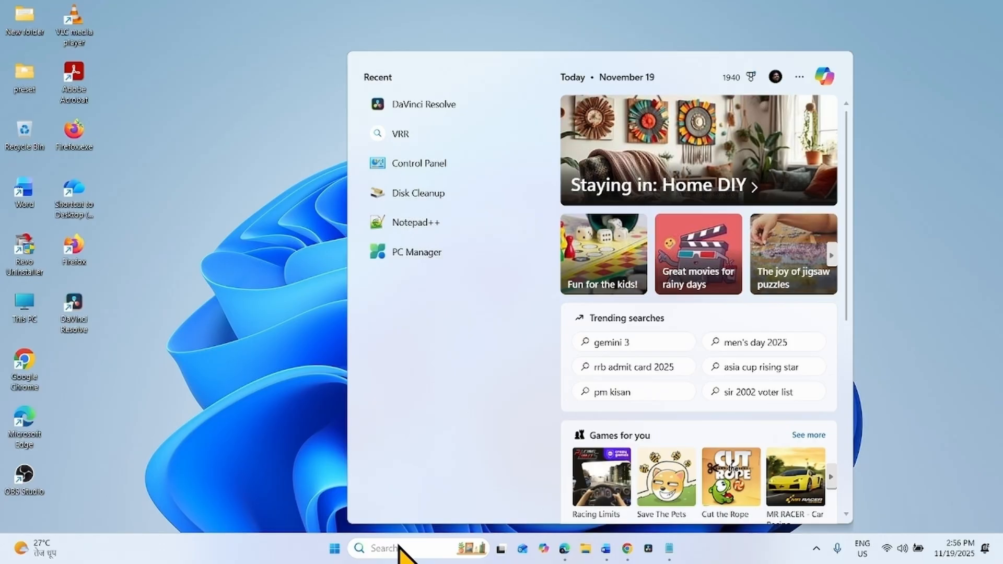
type("powershell")
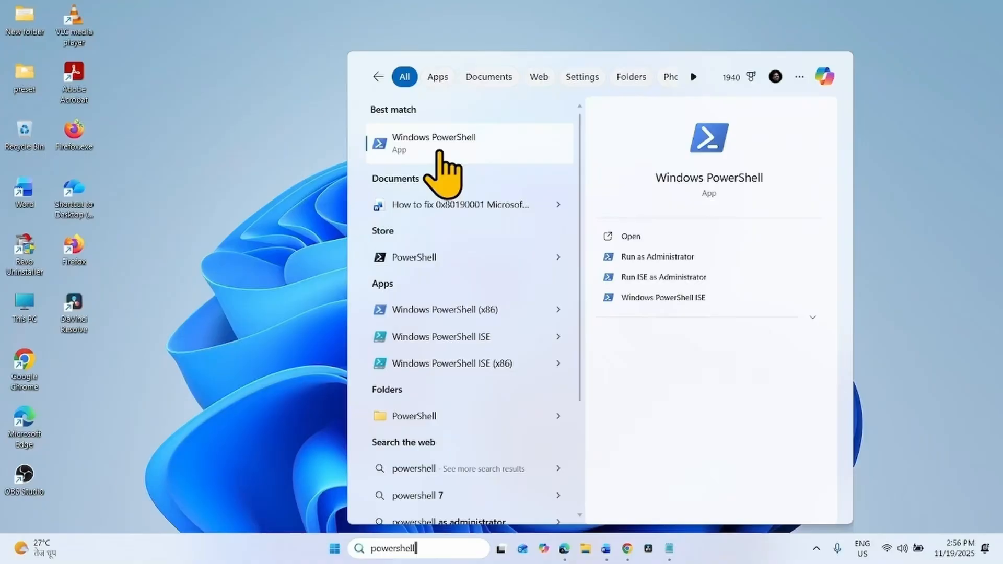
right_click(439, 161)
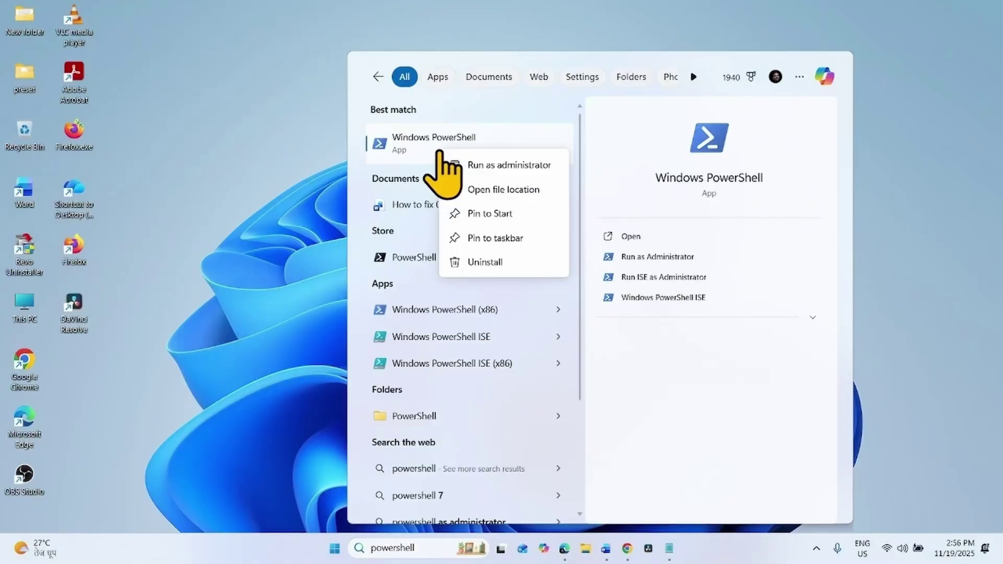
- Launch PowerShell as administrator and copy the first Get-AppxPackage WebExperience reset command from Notepad
left_click(459, 166)
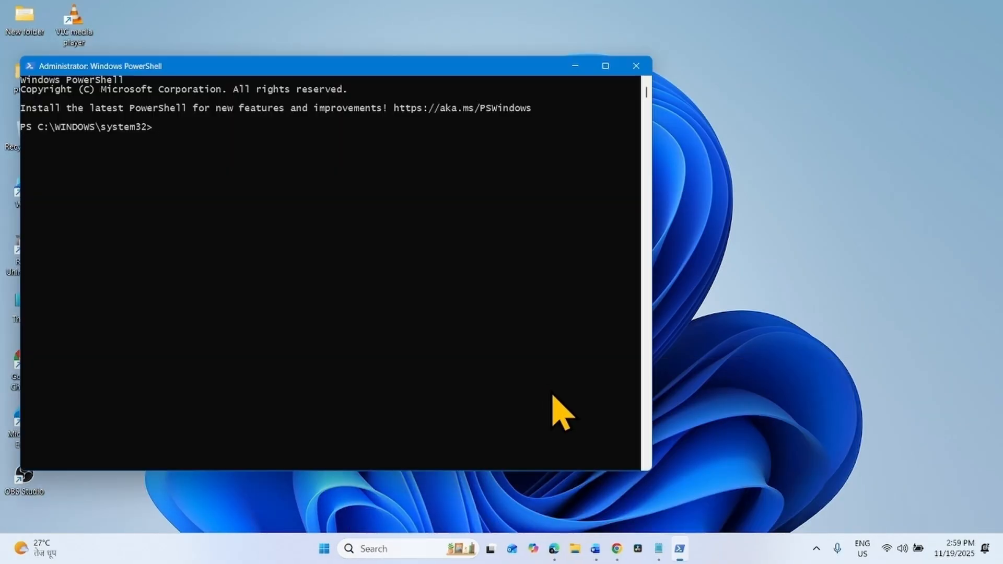
left_click(675, 549)
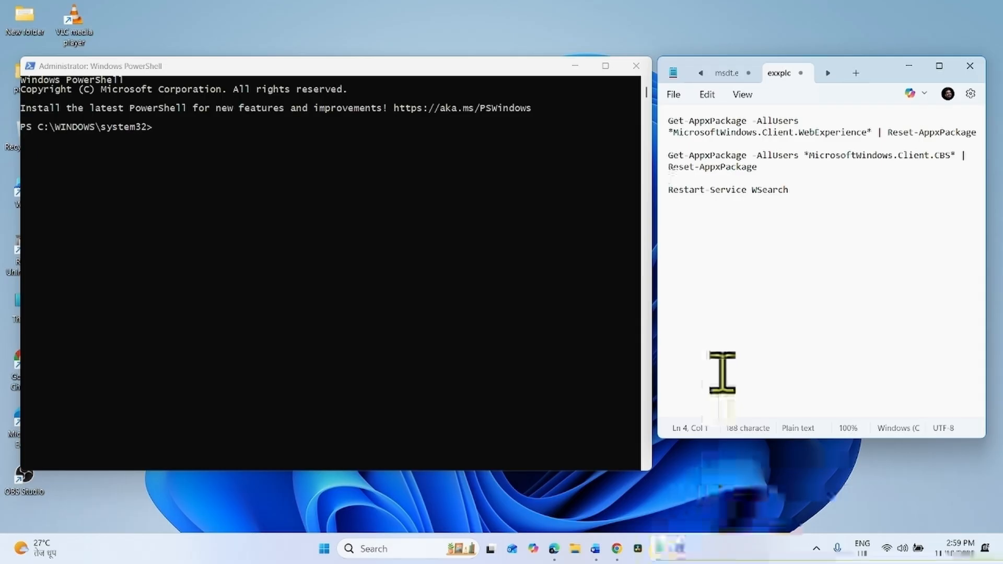
key("ctrl+a")
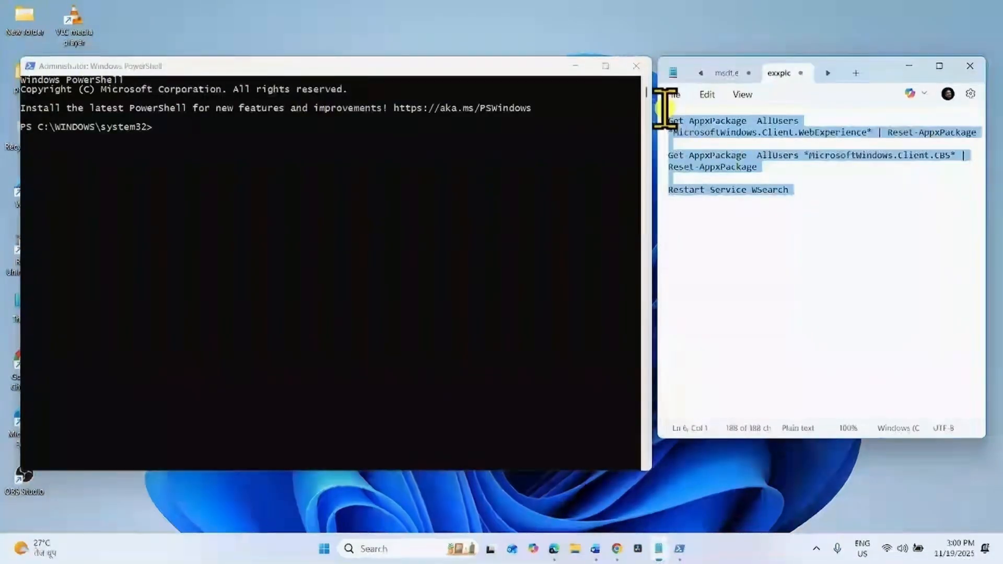
left_click(778, 156)
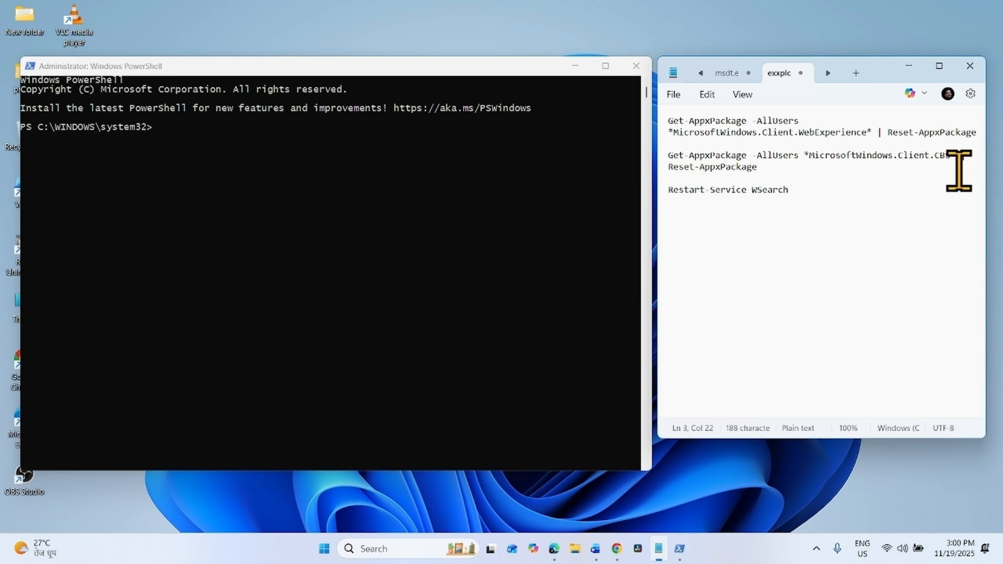
left_click(980, 132)
left_click_drag(980, 130, 683, 102)
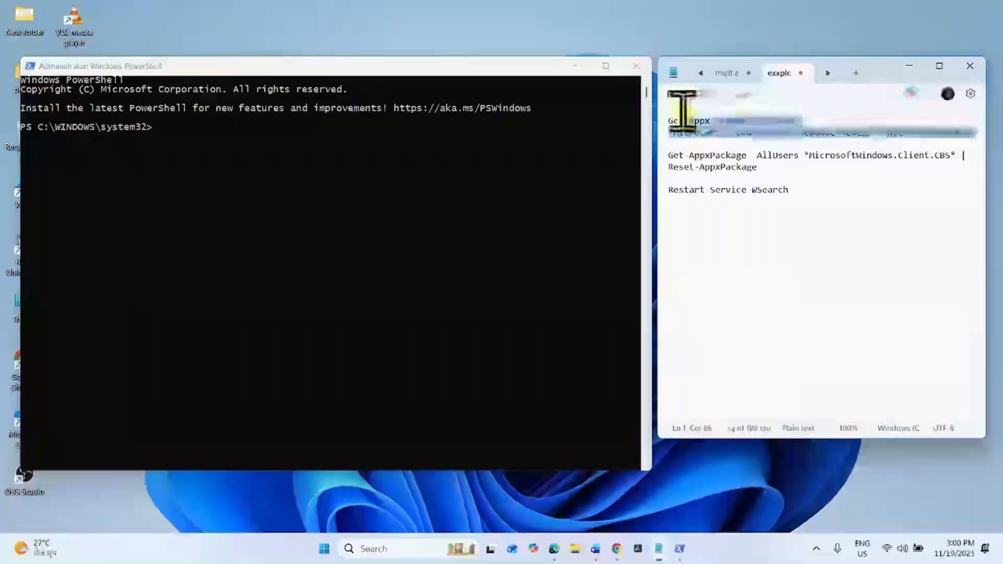
right_click(690, 135)
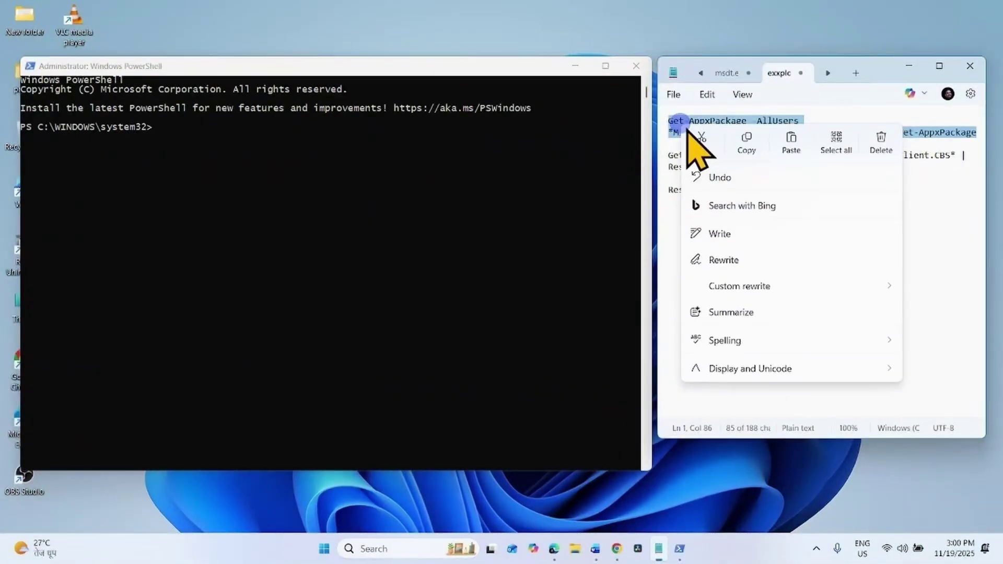
left_click(749, 144)
- Paste and run the WebExperience reset command in PowerShell, then begin selecting the second command
left_click(162, 127)
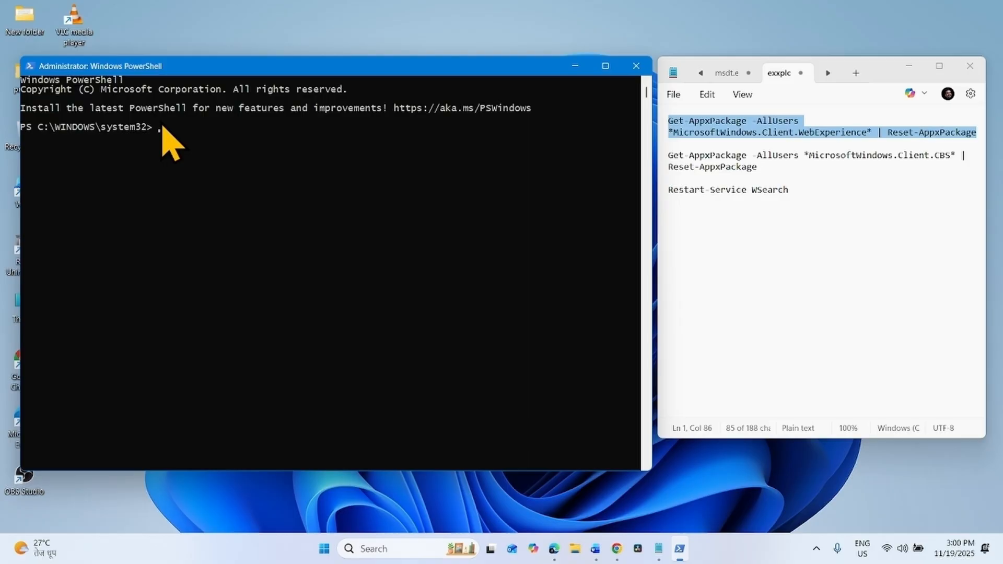
right_click(168, 139)
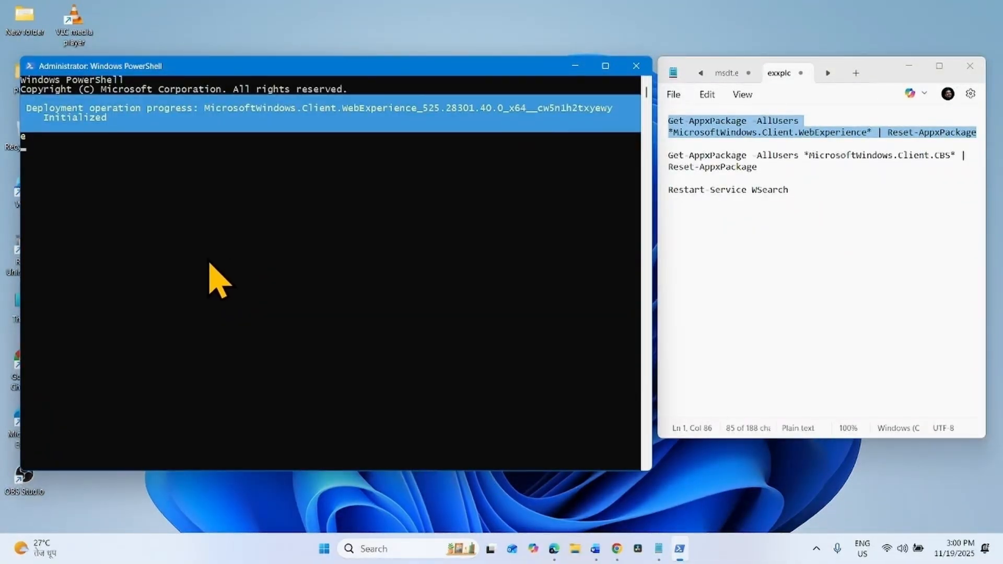
left_click_drag(763, 165, 666, 155)
- Copy the CBS Get-AppxPackage reset command and the Restart-Service WSearch line from Notepad
right_click(703, 173)
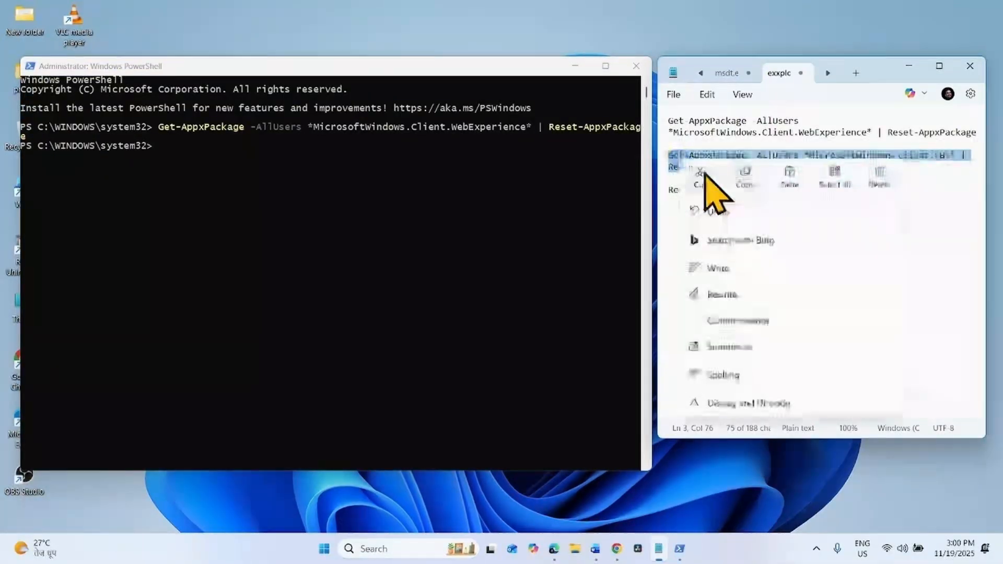
left_click(745, 177)
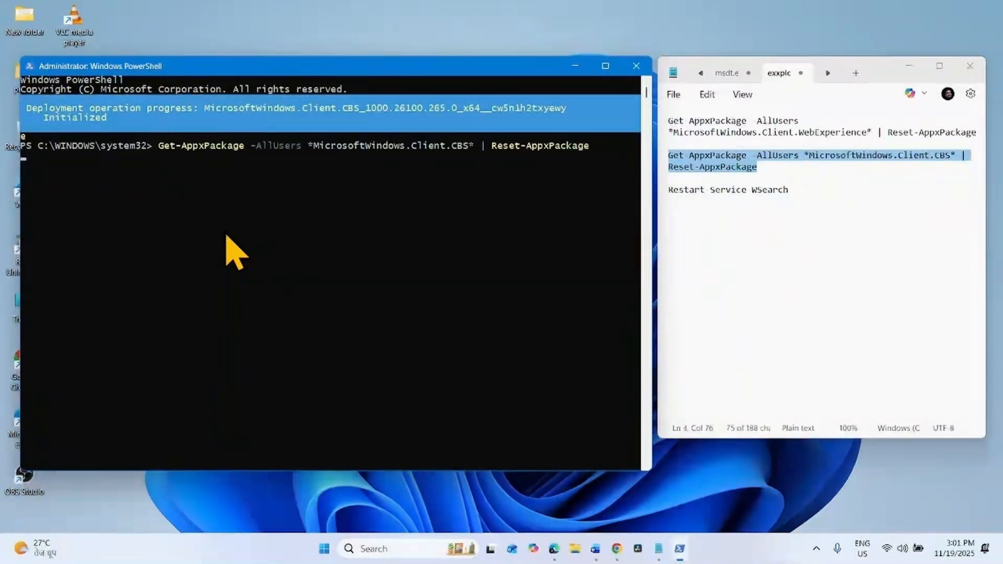
left_click_drag(789, 190, 667, 189)
right_click(680, 191)
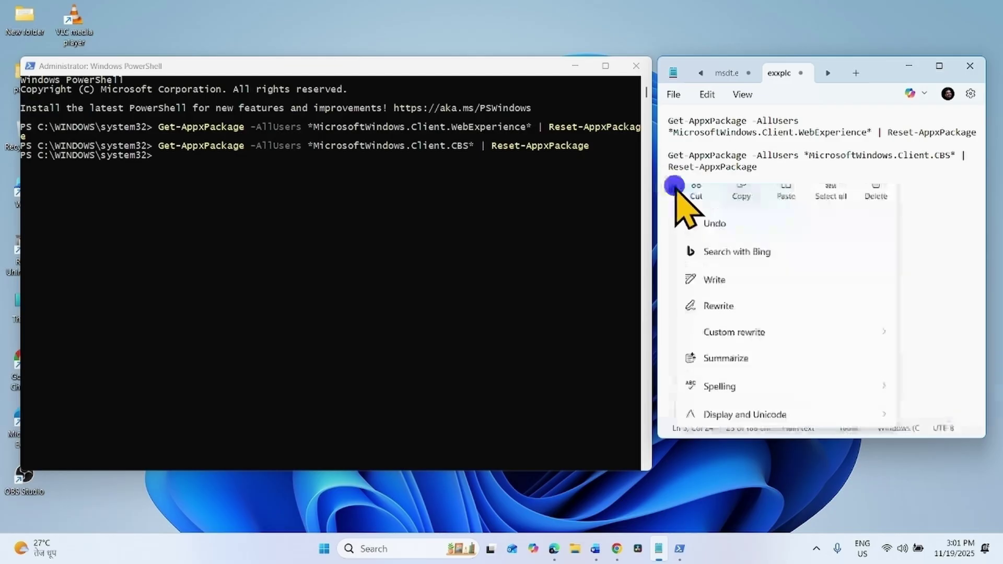
left_click(741, 204)
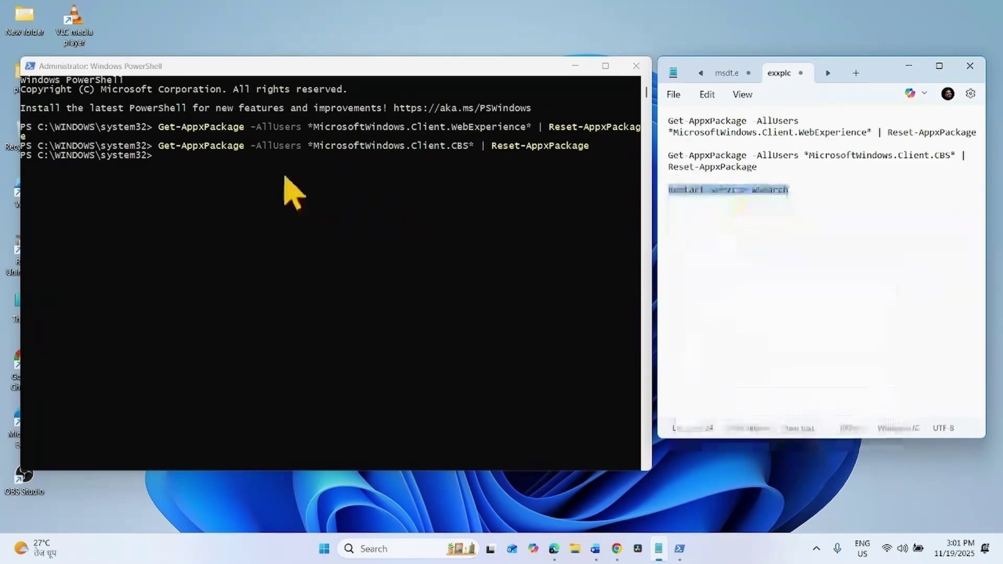
- Run Restart-Service WSearch in PowerShell and close the console
left_click(208, 168)
right_click(209, 172)
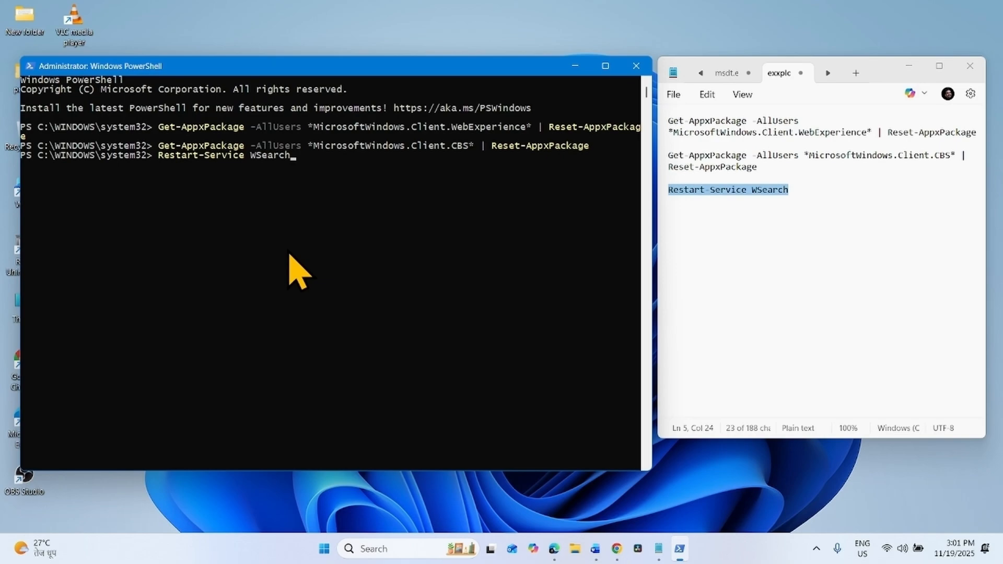
key("Return")
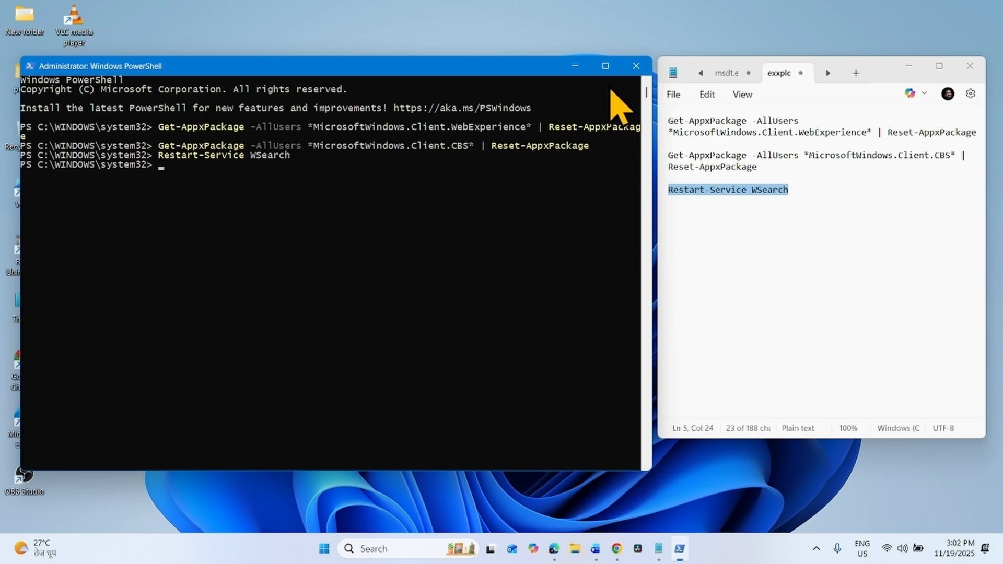
left_click(636, 67)
- Minimize Notepad, search for control and open Control Panel
left_click(908, 66)
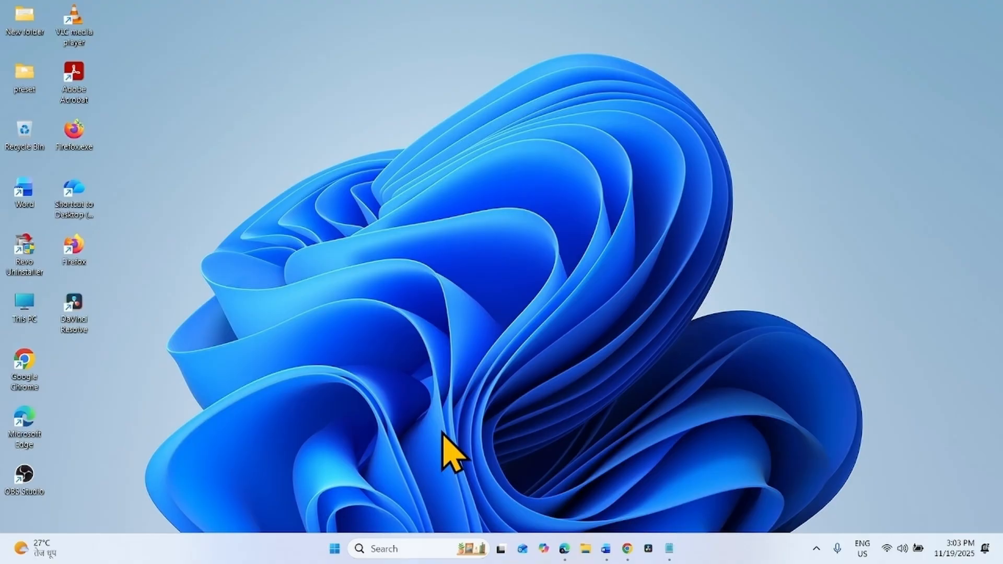
left_click(409, 550)
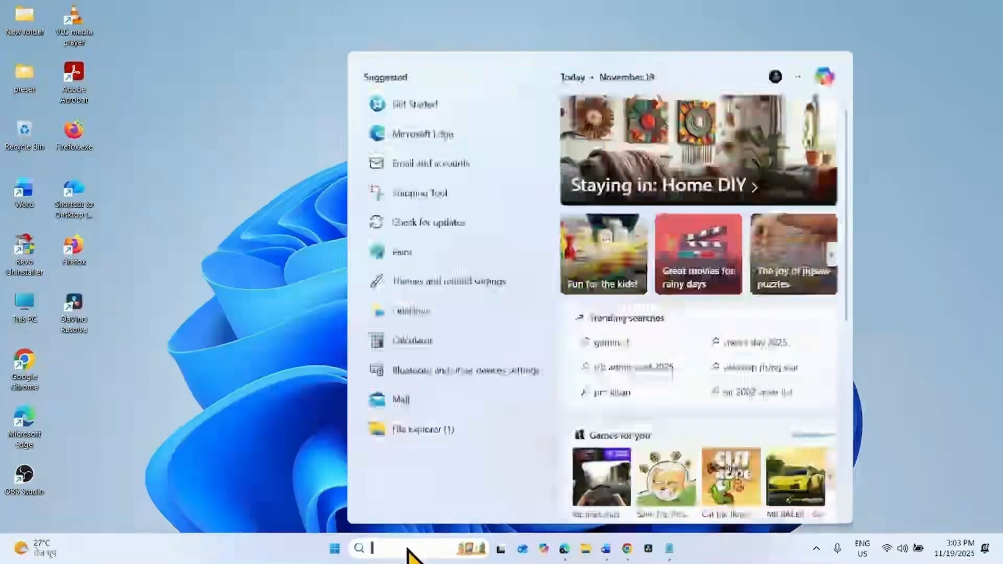
type("con")
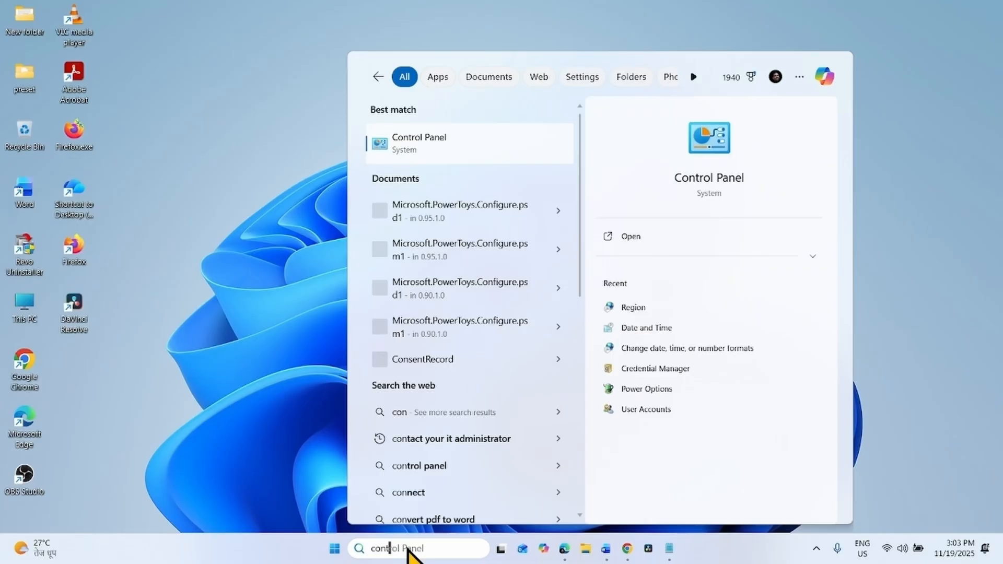
type("trol")
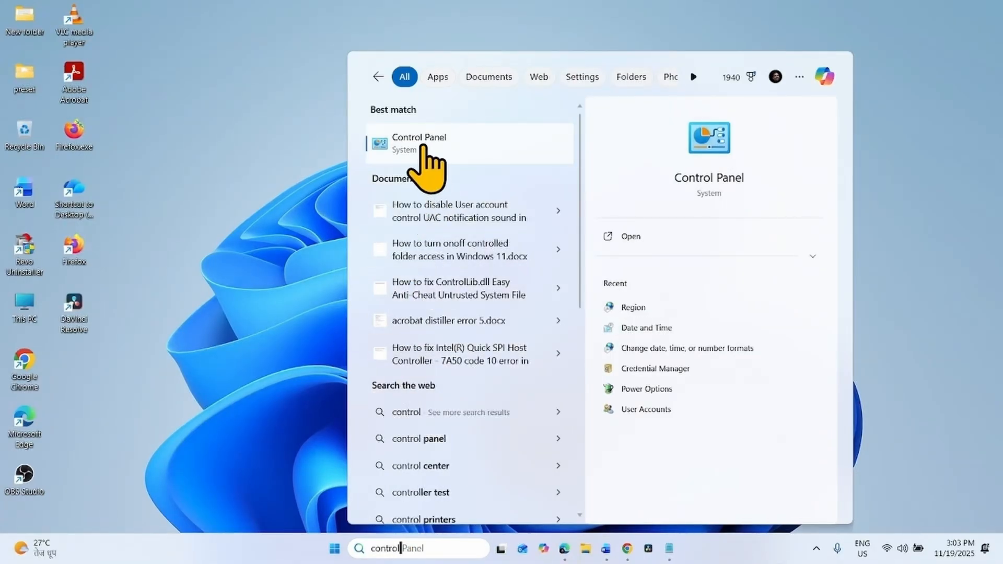
left_click(424, 149)
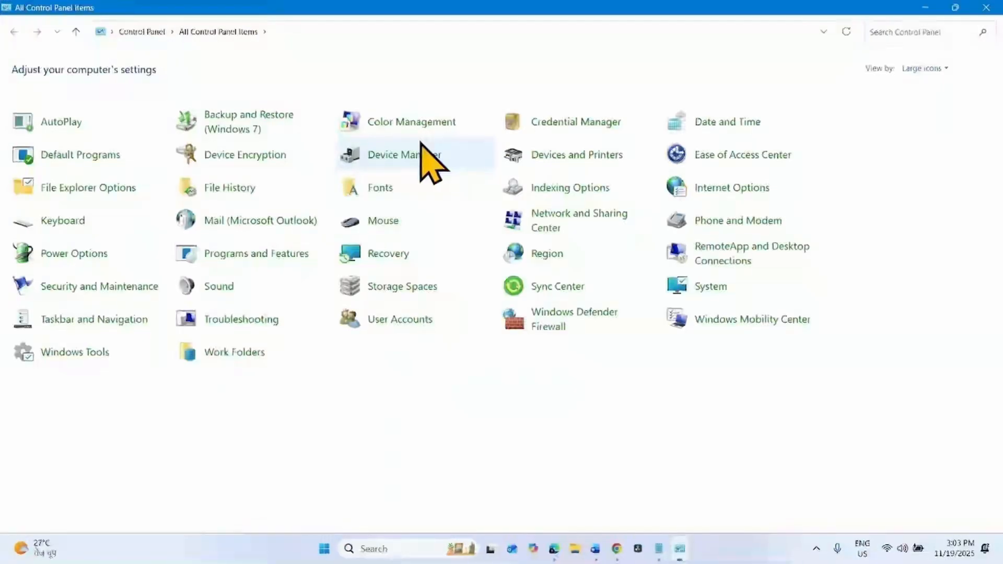
- In Indexing Options, go through Advanced to request a search index rebuild and accept with OK
left_click(568, 192)
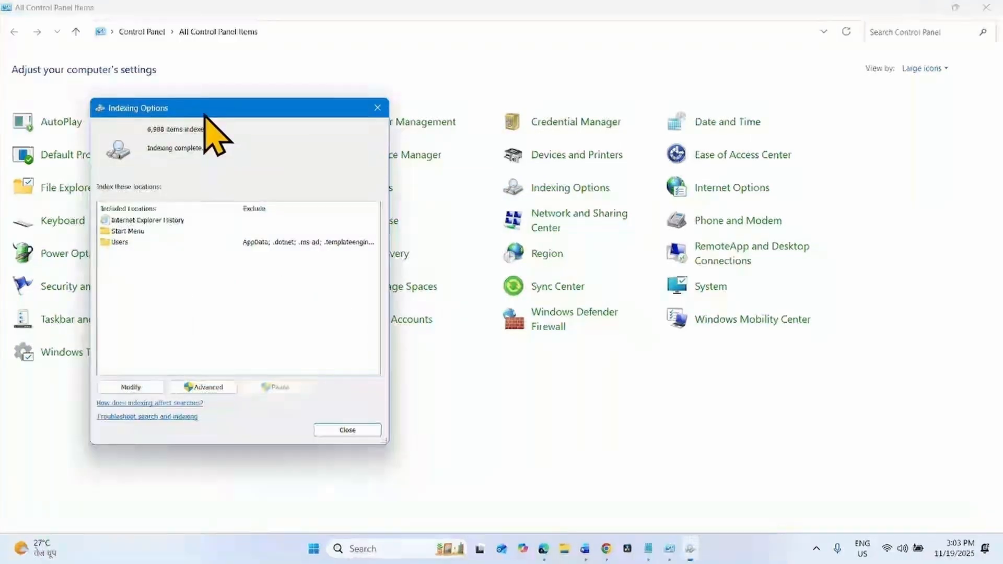
left_click_drag(206, 117, 488, 78)
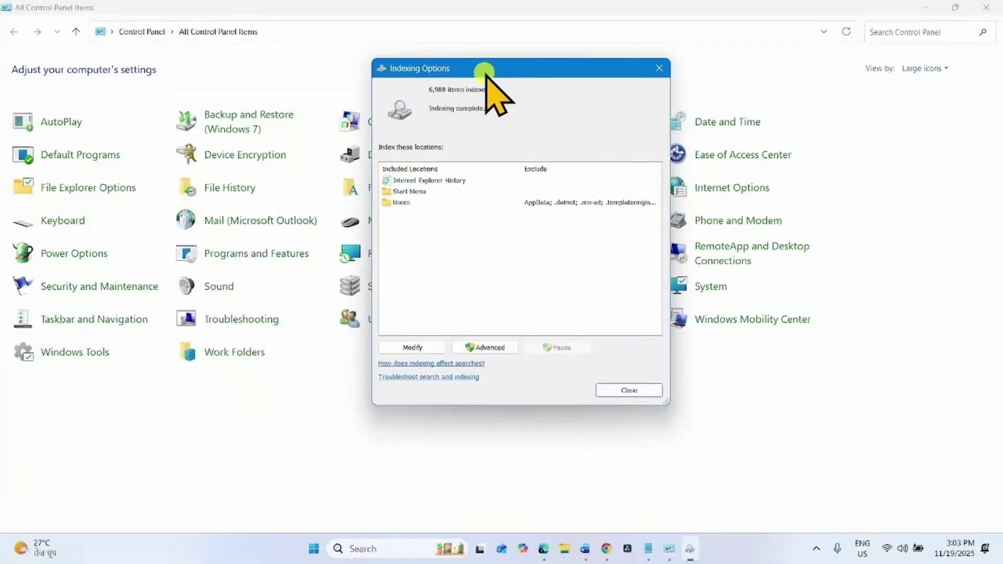
left_click(482, 349)
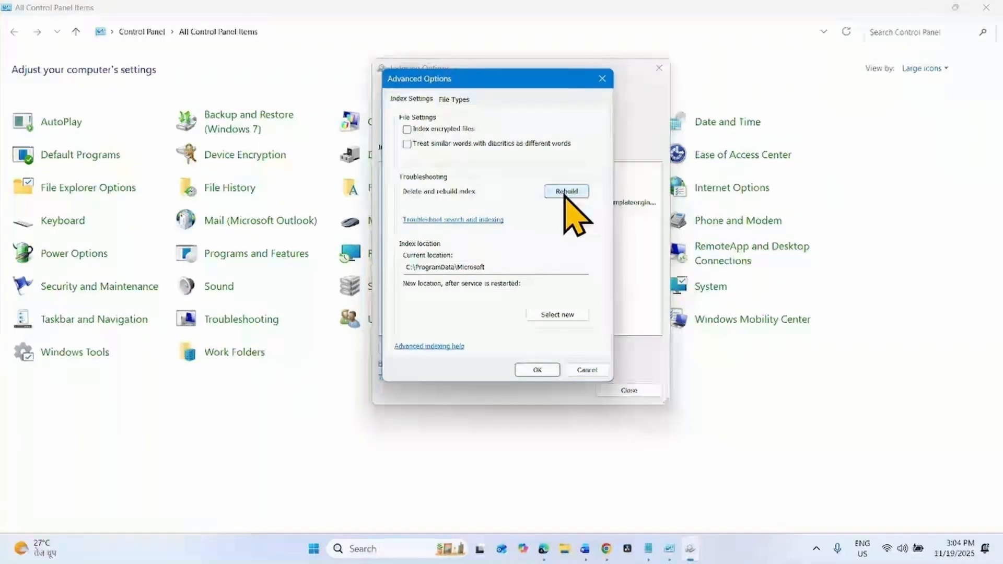
left_click(538, 370)
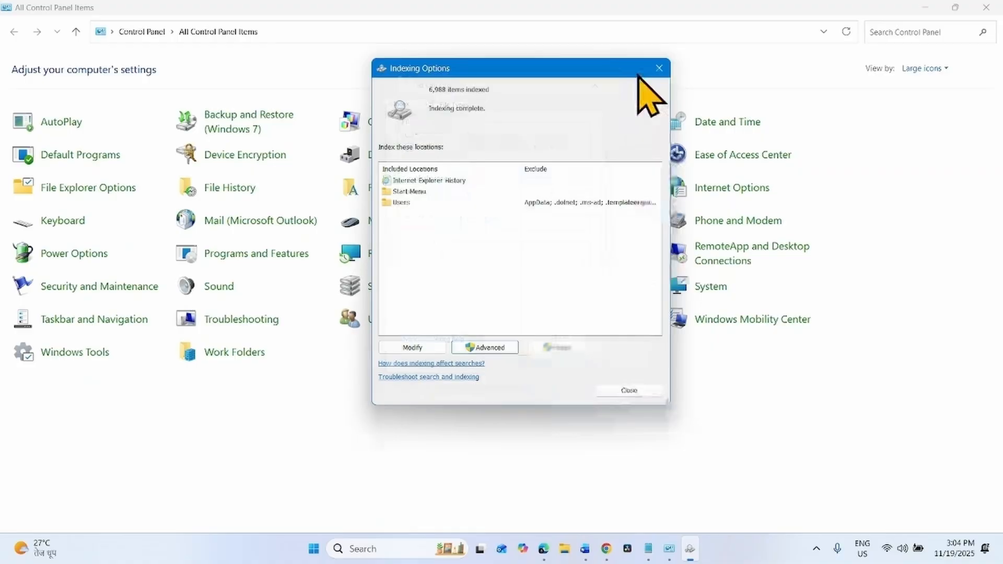
- Close the Indexing Options dialog and Control Panel, returning to the desktop
left_click(659, 69)
left_click(986, 8)
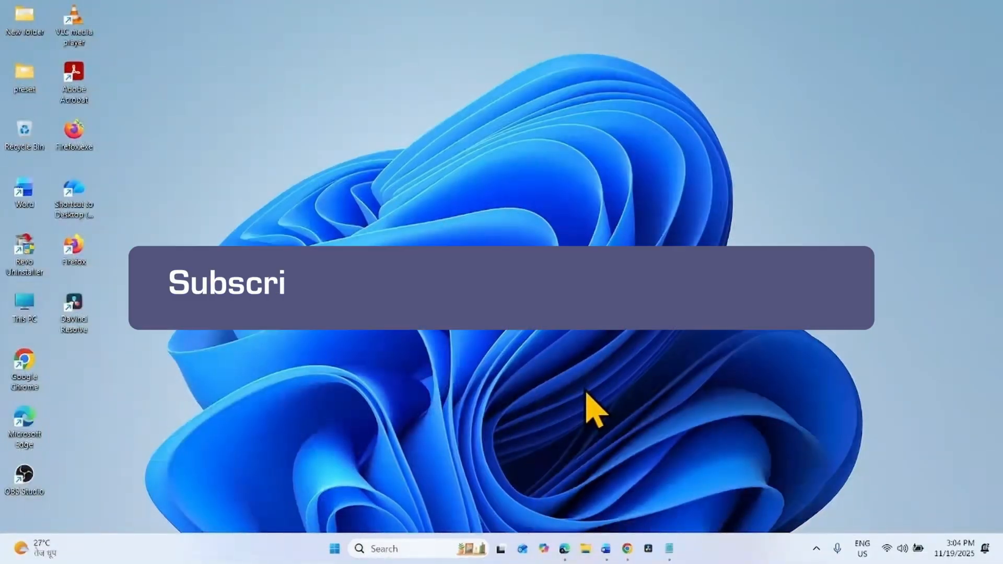